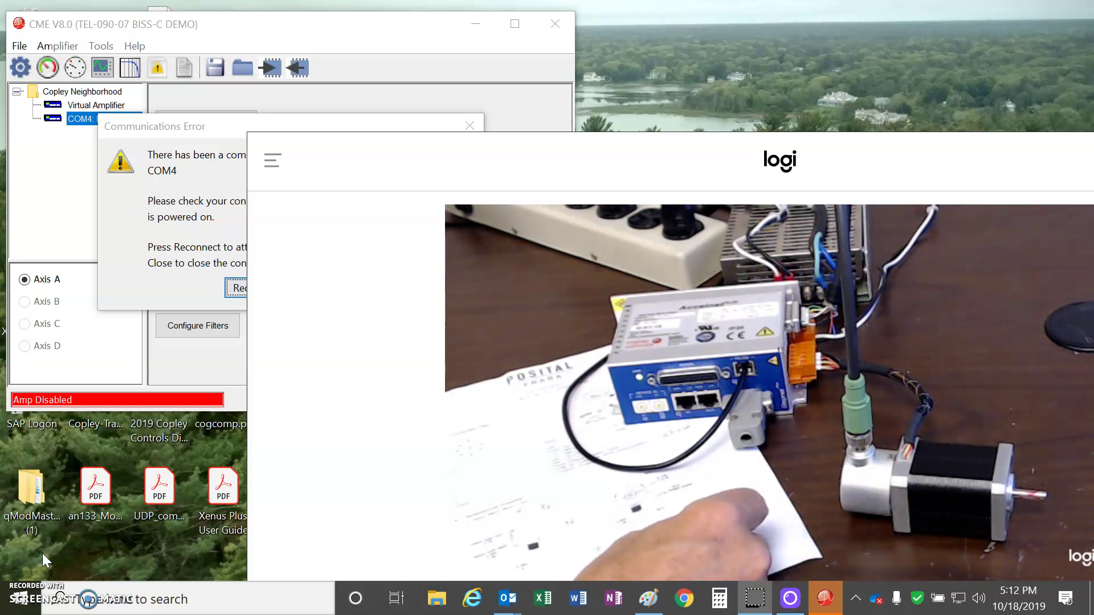
Reconnect to the amplifier on COM4, accept the reset prompt, and bring up the Scope
left_click(168, 119)
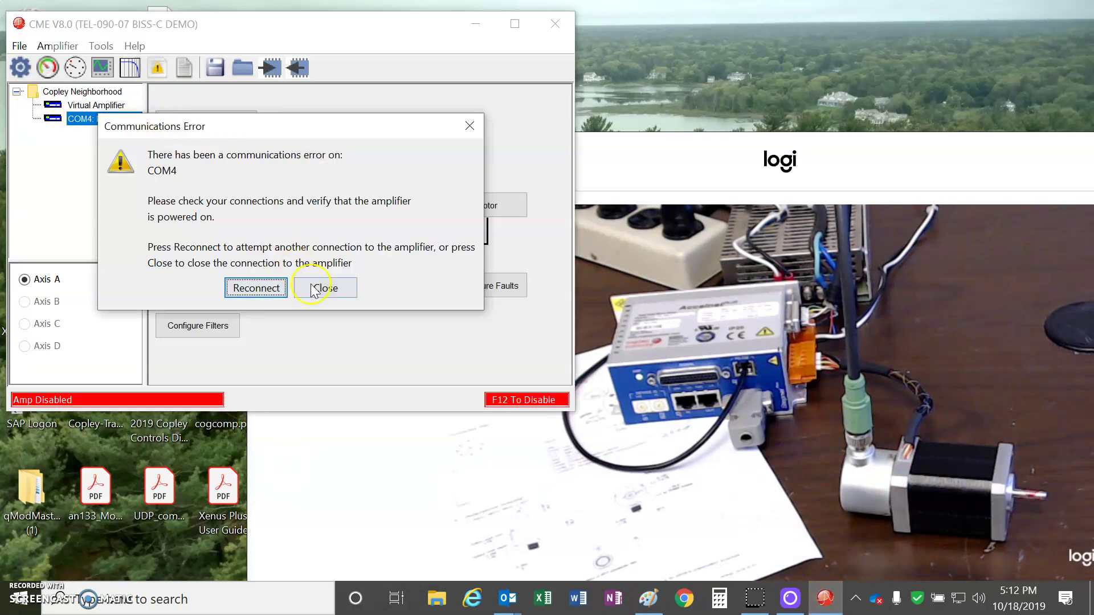
left_click(276, 288)
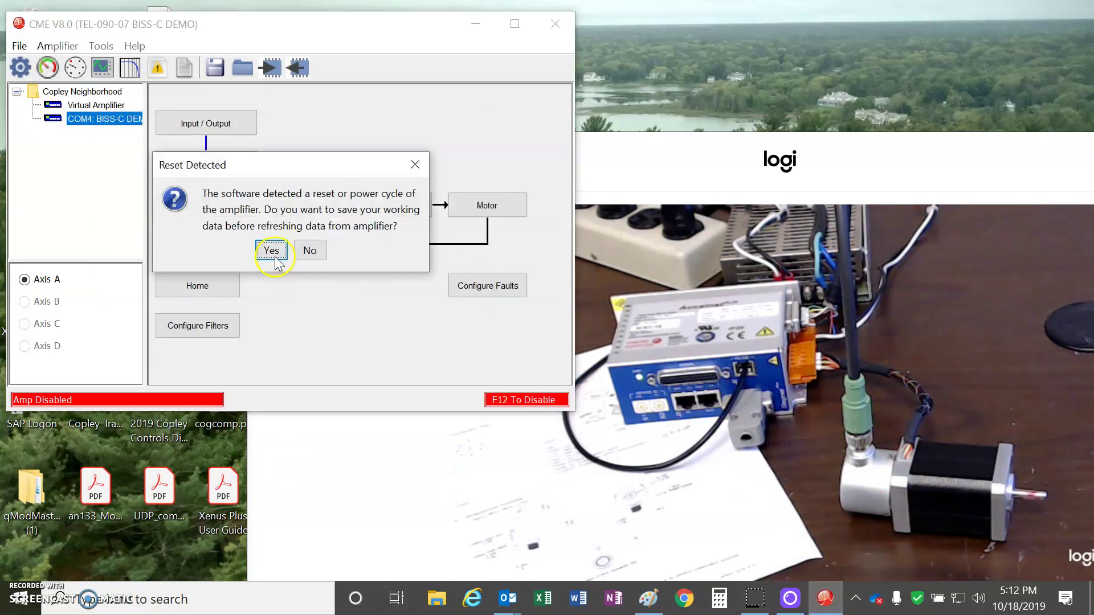
left_click(316, 254)
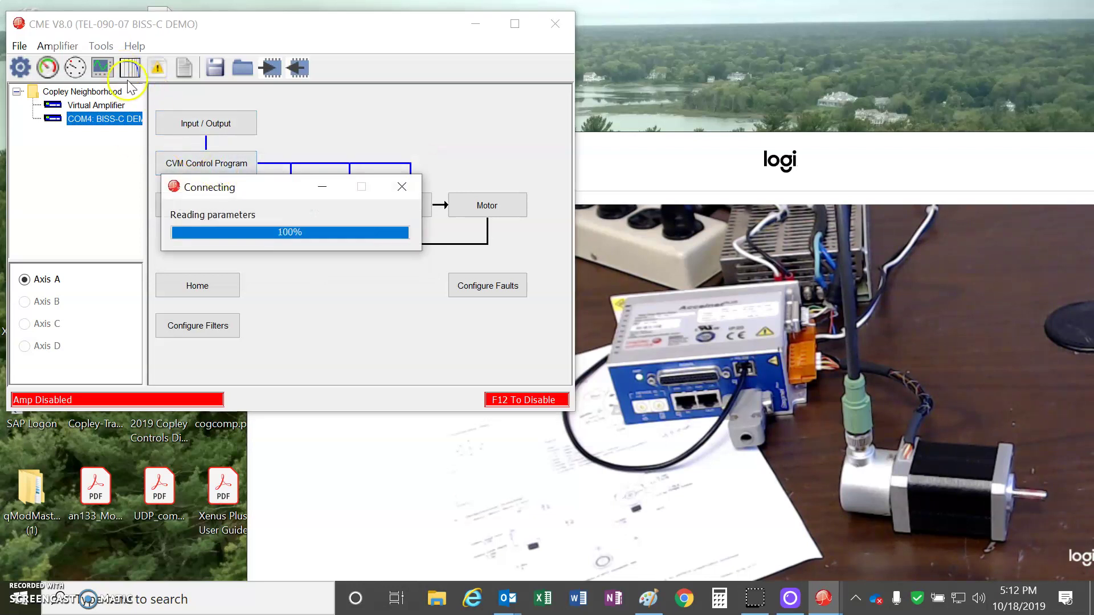
left_click(102, 67)
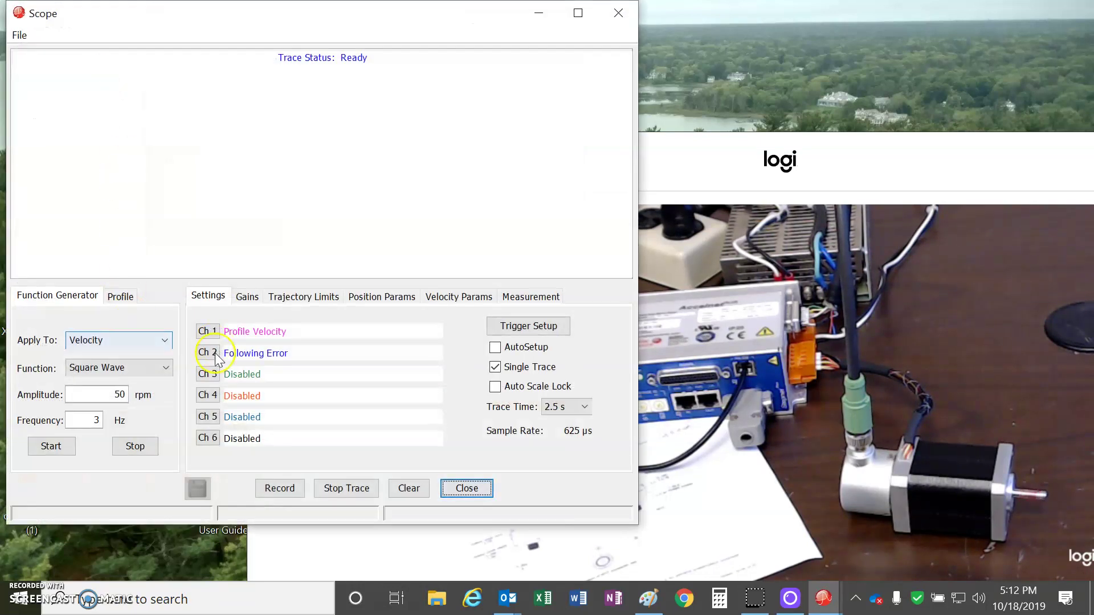
Record a square-wave profile-velocity and following-error trace, then narrow the Scope window
left_click(281, 488)
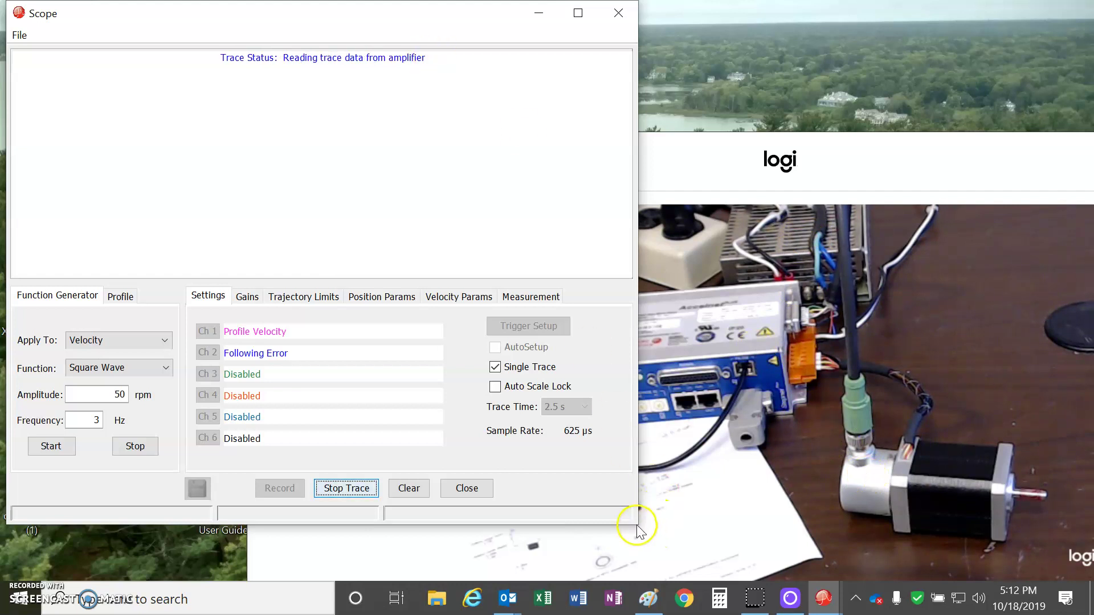
mouse_move(640, 525)
left_mouse_down()
mouse_move(454, 371)
mouse_move(470, 525)
mouse_move(437, 319)
mouse_move(445, 417)
mouse_move(470, 485)
left_mouse_up()
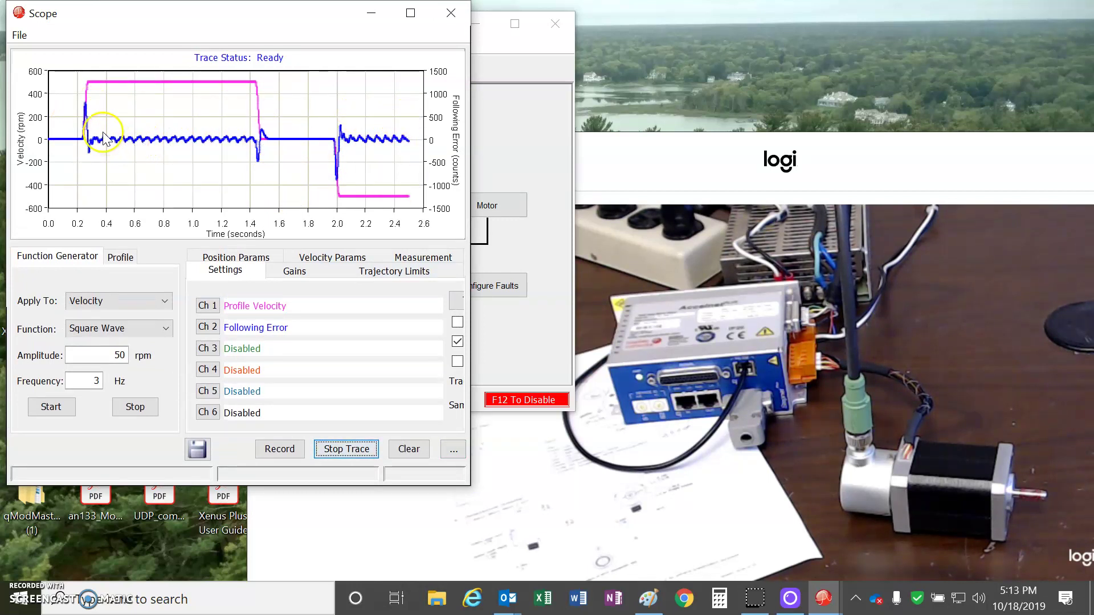
left_click_drag(104, 138, 222, 162)
left_click_drag(340, 152, 333, 188)
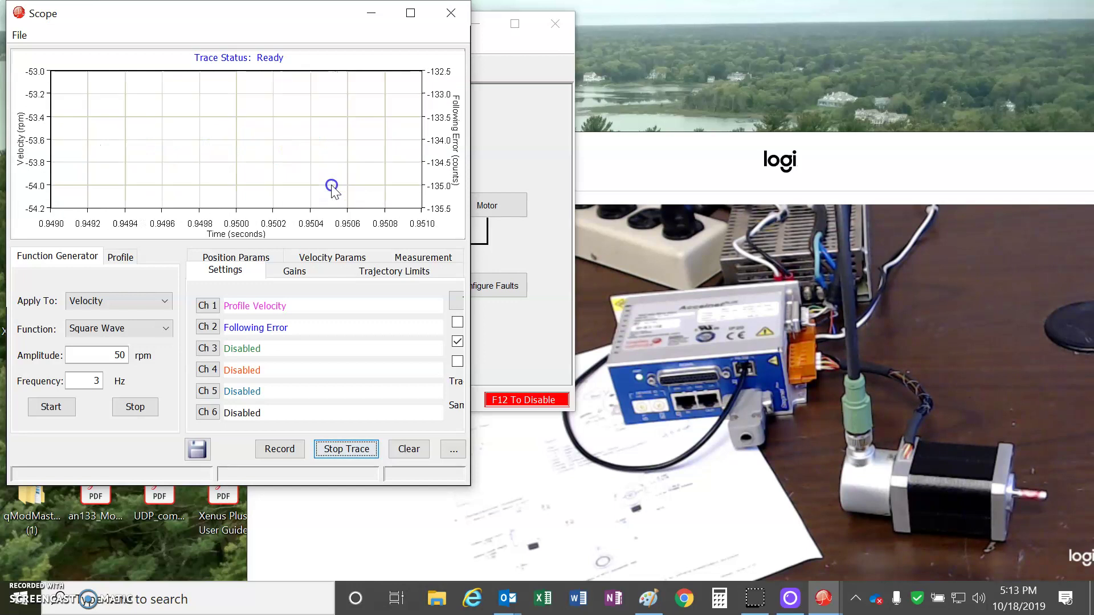
right_click(288, 155)
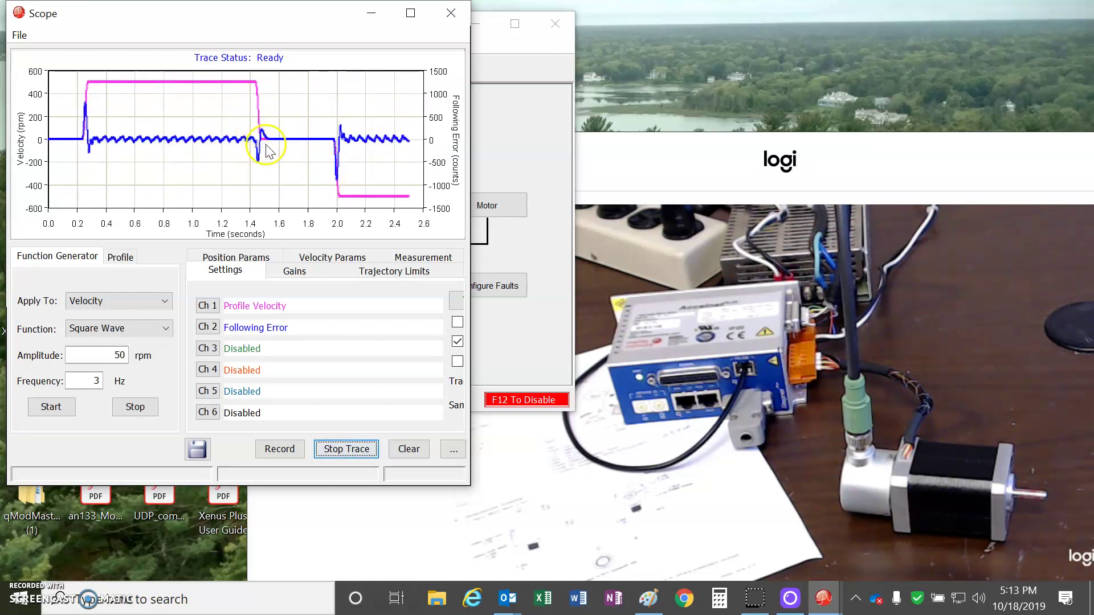
mouse_move(249, 125)
left_mouse_down()
mouse_move(300, 161)
mouse_move(323, 158)
left_mouse_up()
left_click_drag(110, 123, 239, 152)
right_click(293, 154)
left_click(316, 177)
left_click_drag(240, 12, 260, 12)
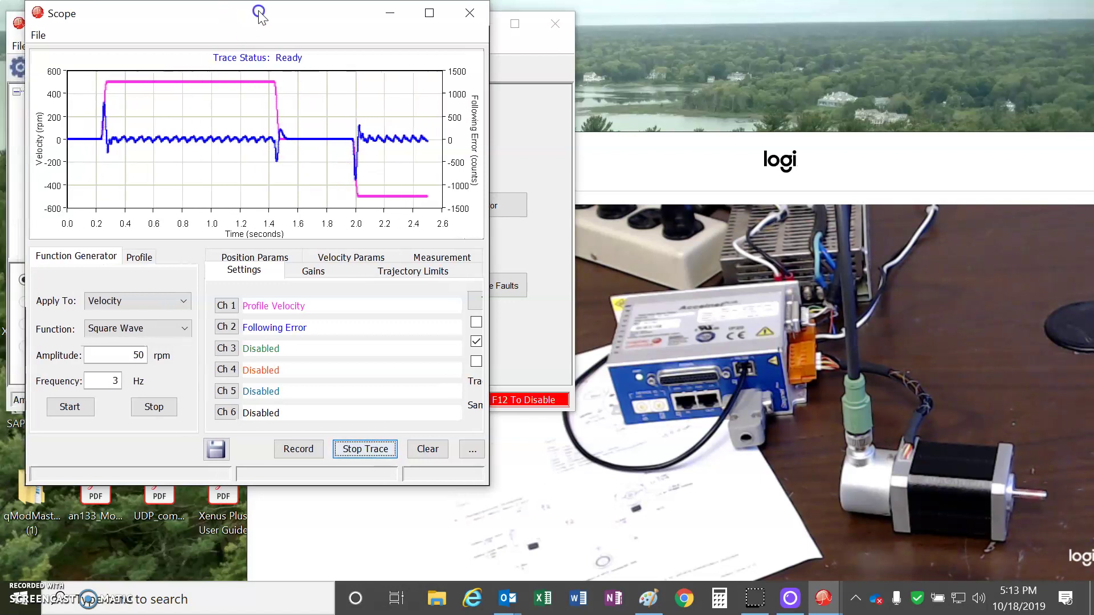